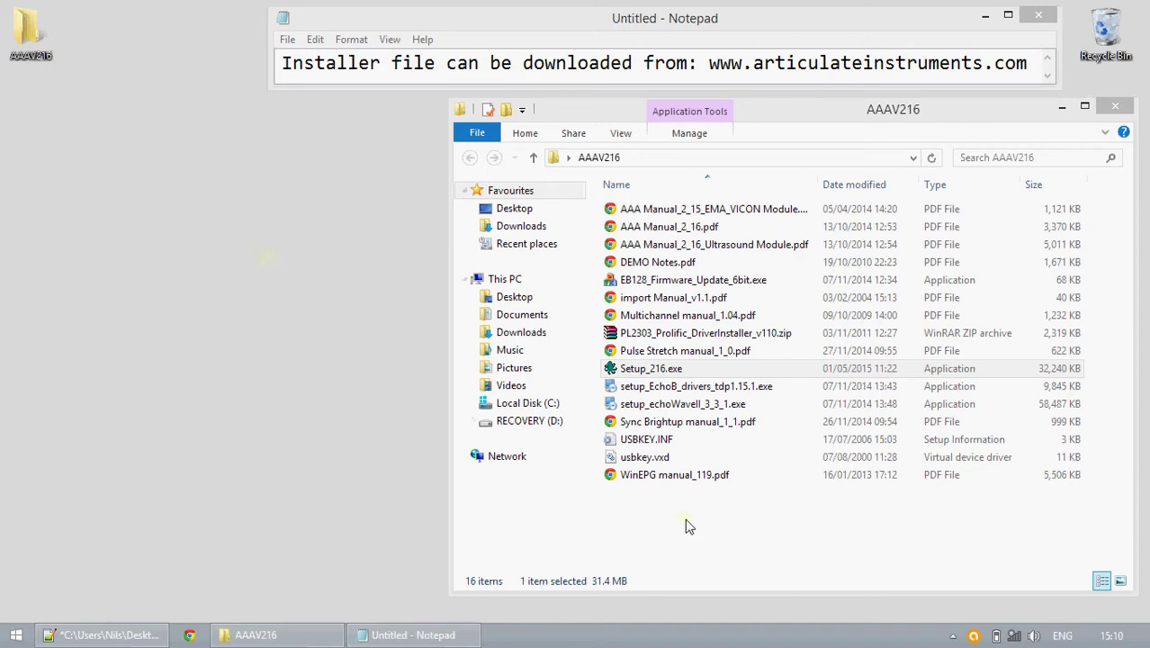
Switch back to the installer folder and launch Setup_216.exe.
click(733, 580)
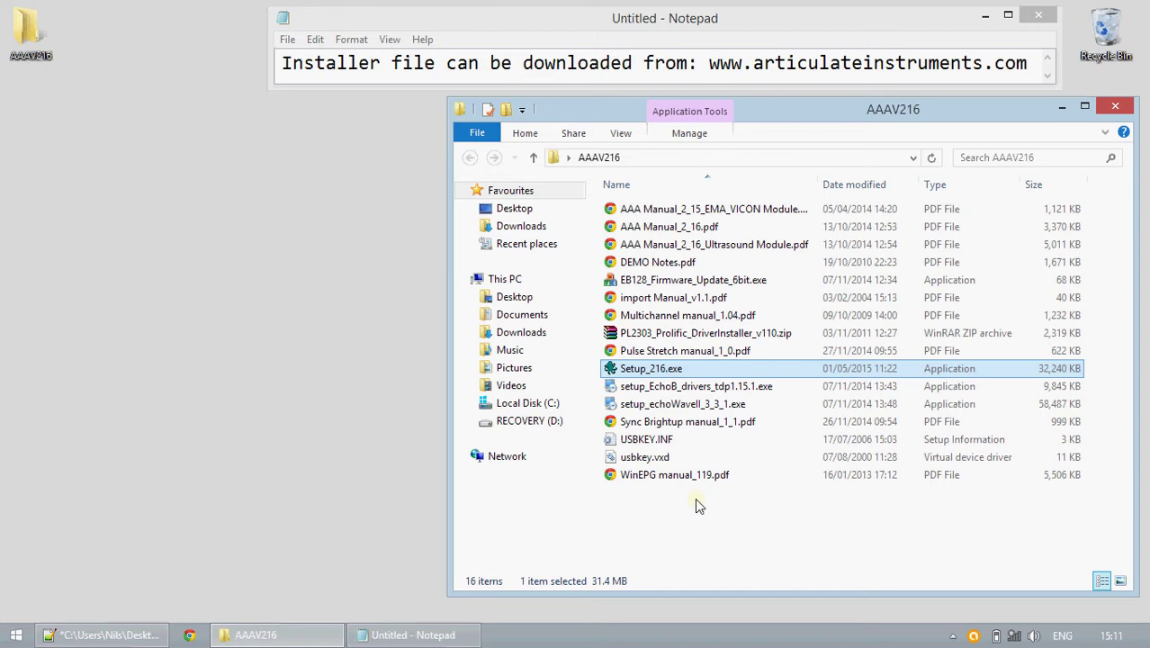
click(795, 20)
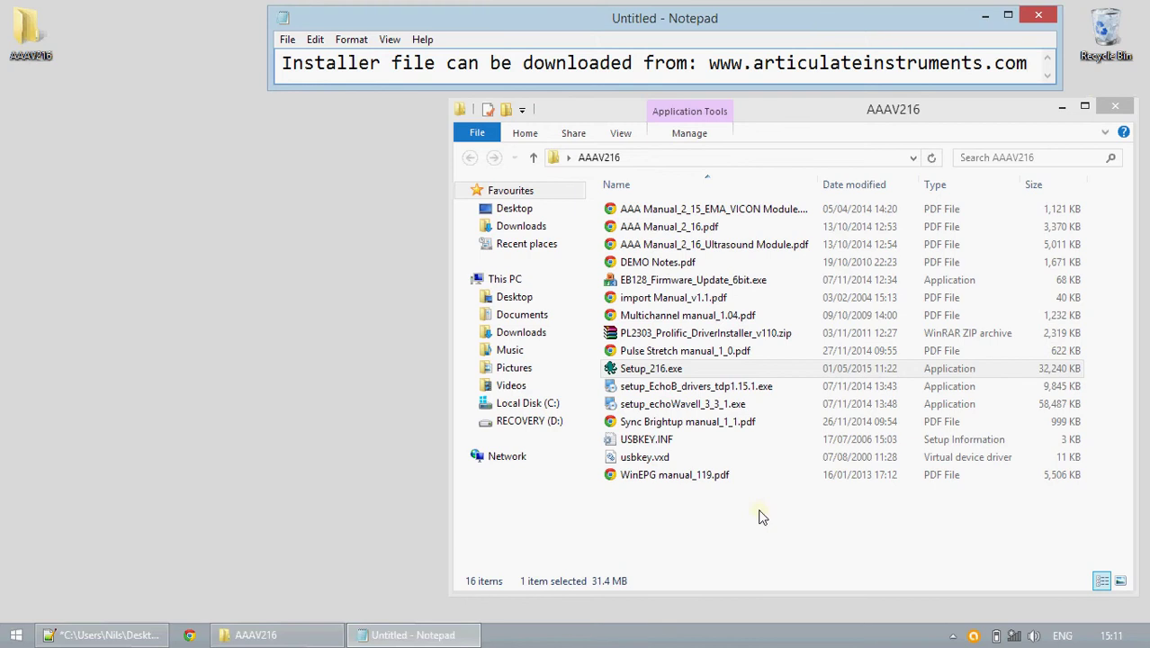
click(689, 382)
double_click(688, 381)
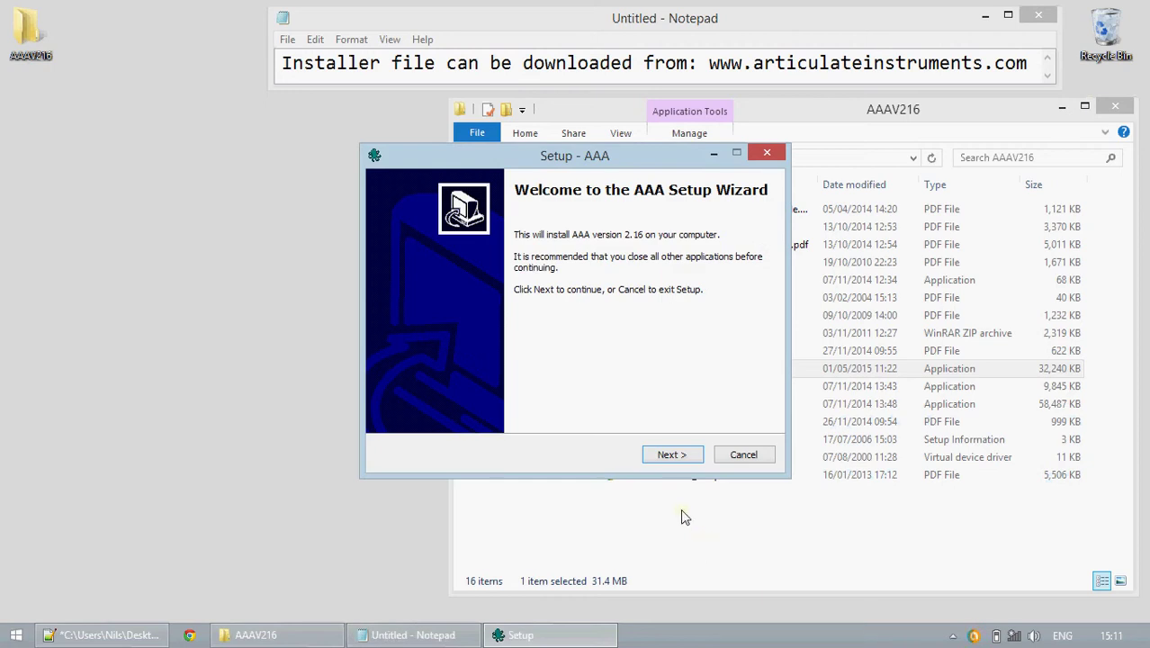
Get past the welcome page and accept the license agreement.
click(675, 455)
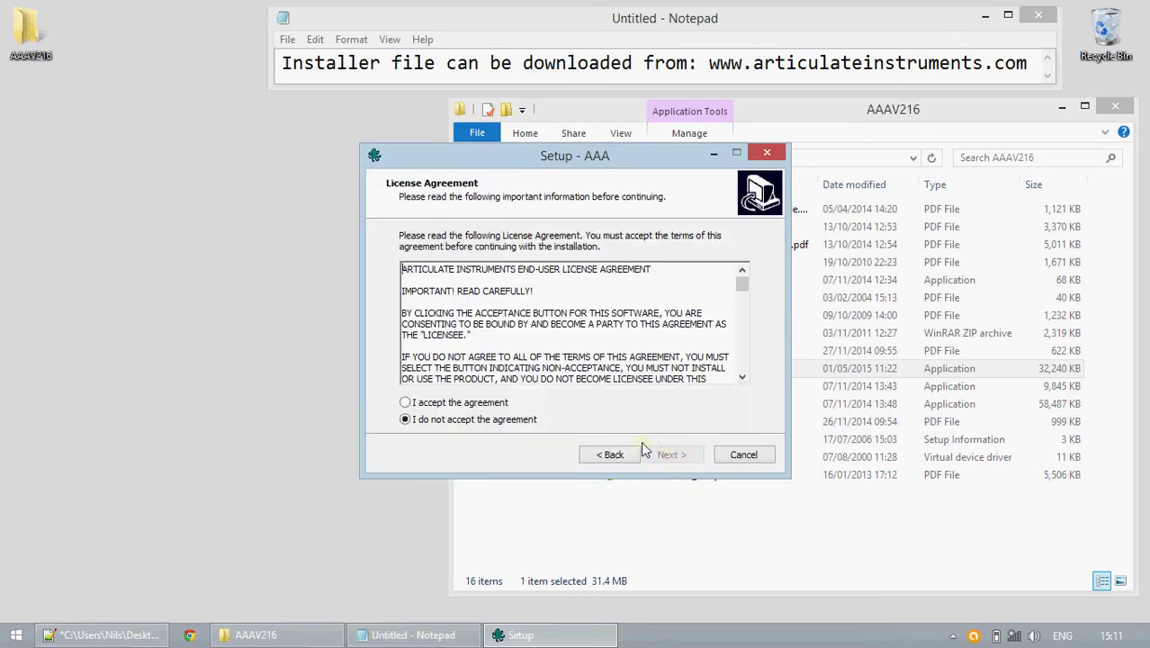
drag(744, 286, 743, 383)
click(484, 407)
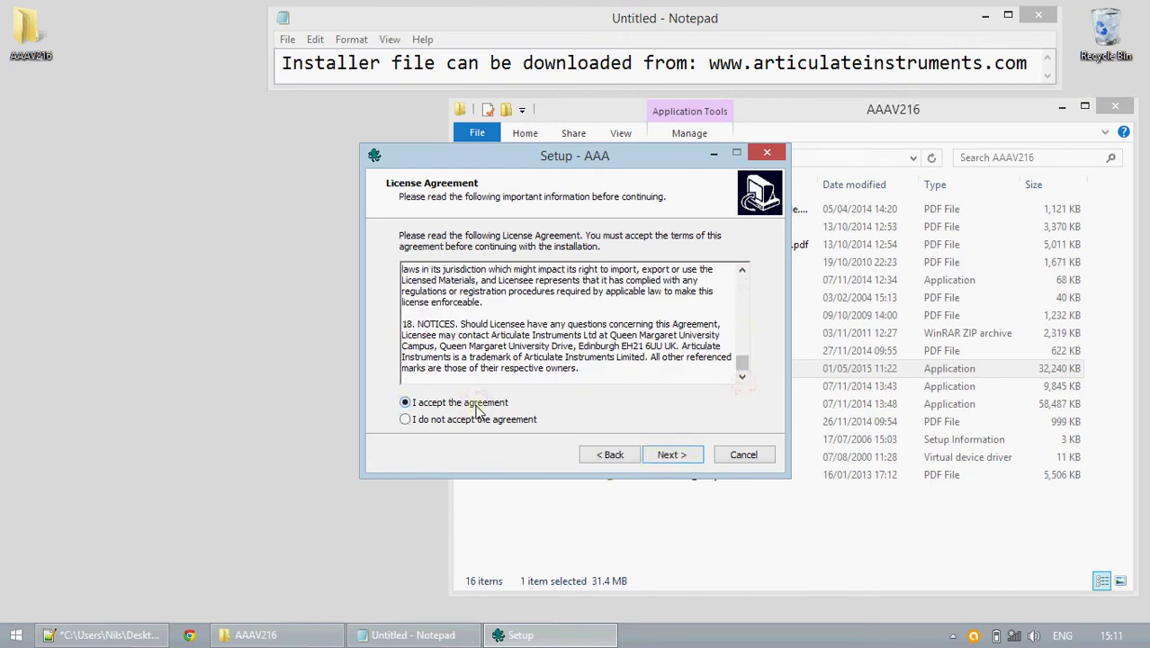
click(671, 455)
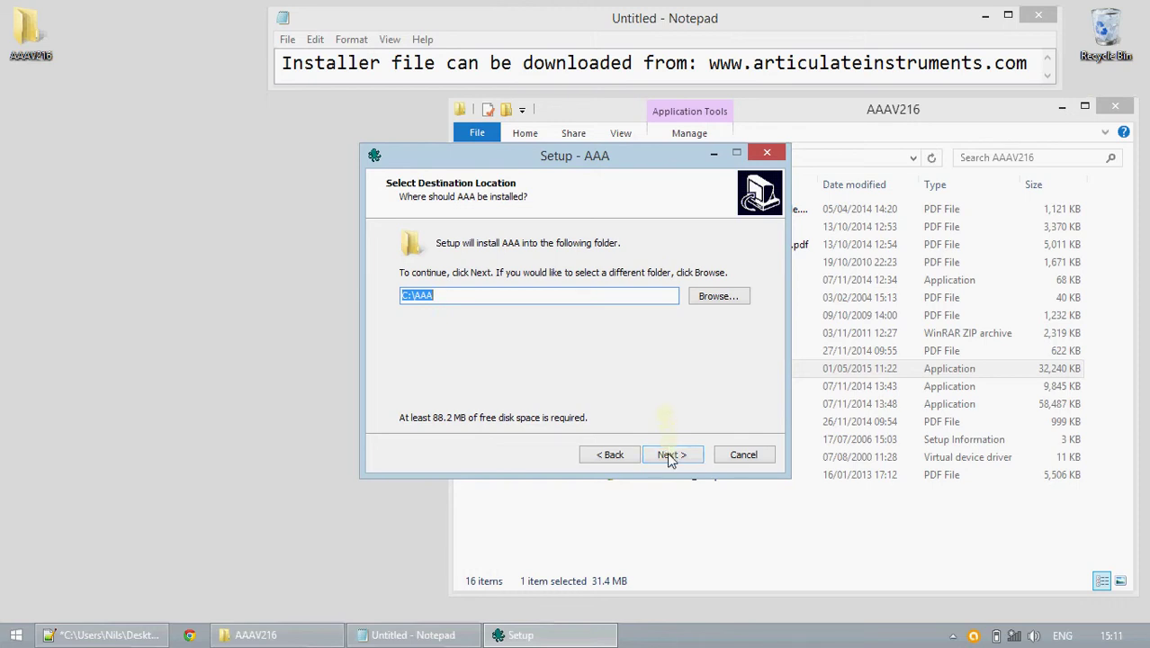
Keep C:\AAA as the install folder and leave Full installation [recommended] with WinEPG v2.0 selected.
click(669, 452)
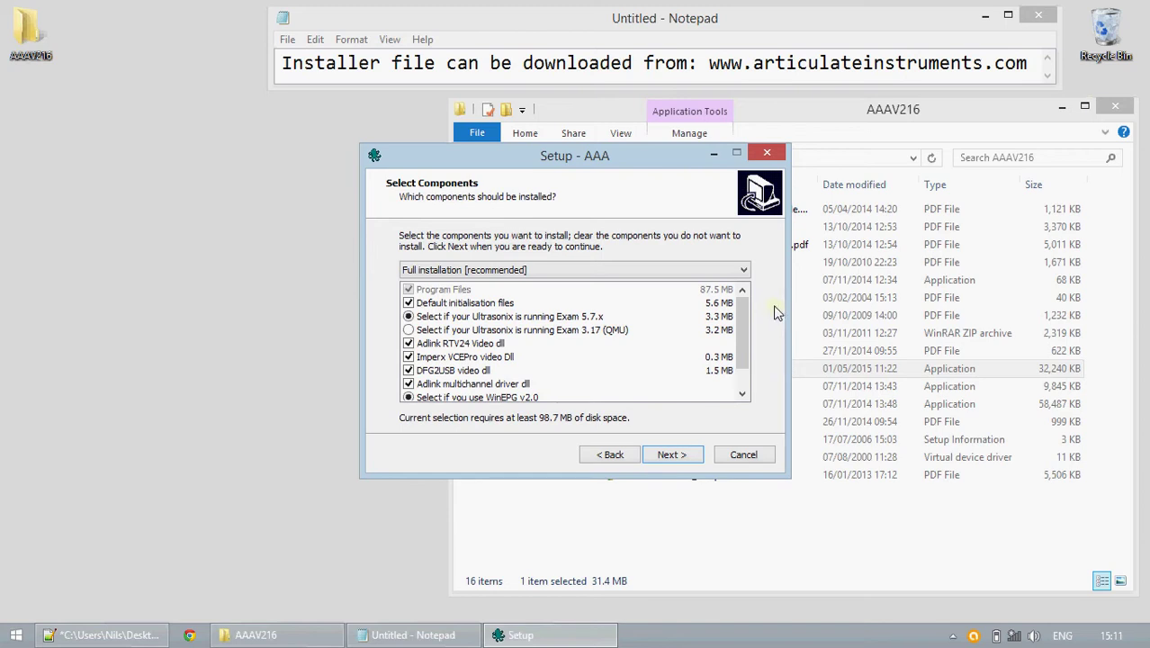
click(746, 269)
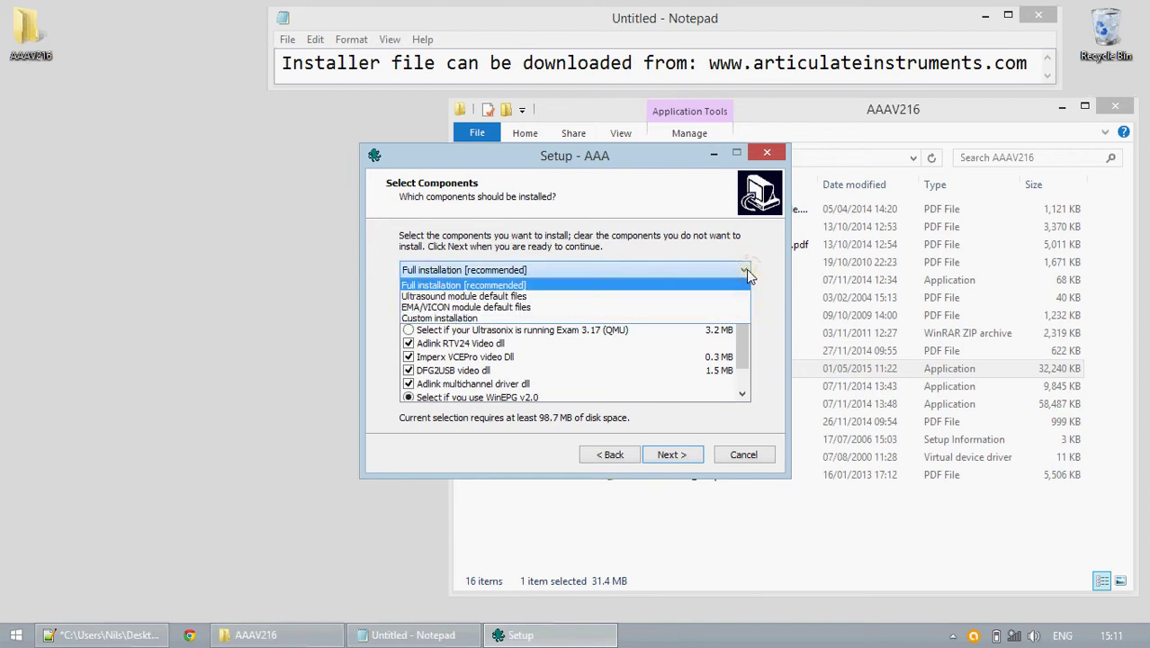
click(747, 271)
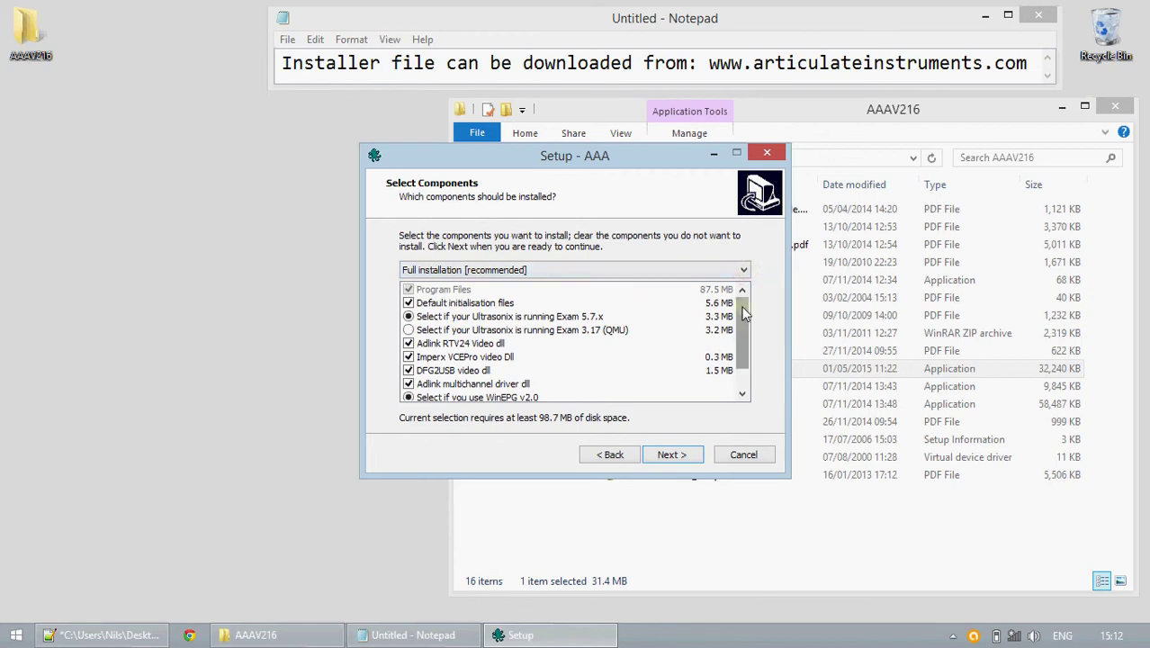
drag(743, 312, 740, 340)
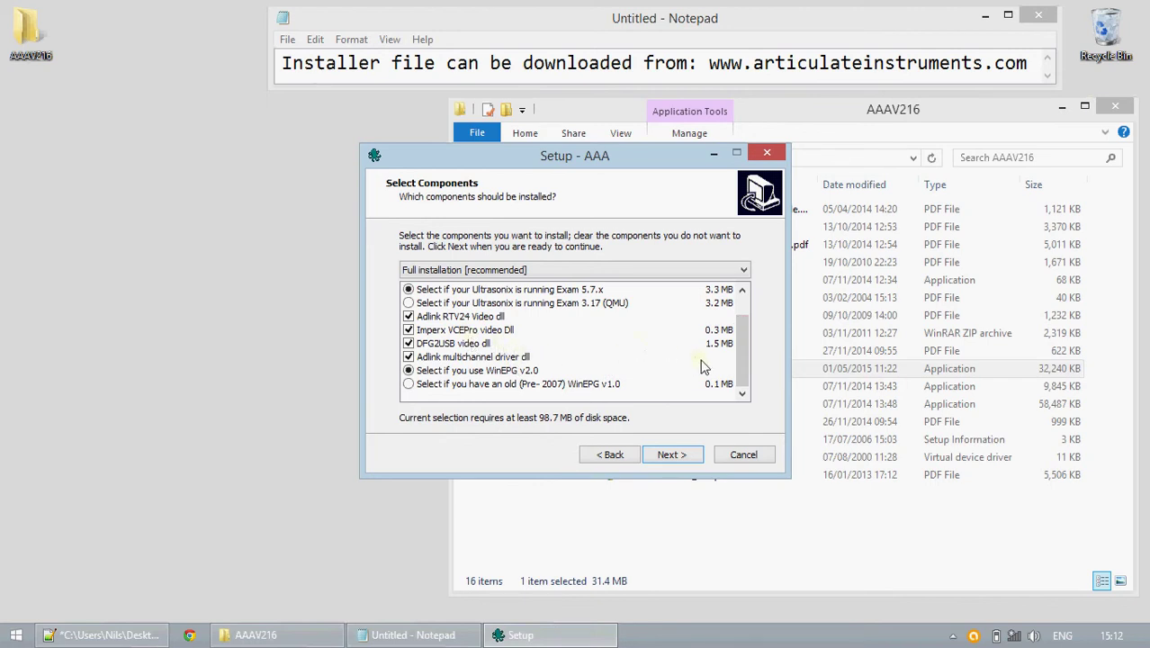
drag(741, 344, 739, 328)
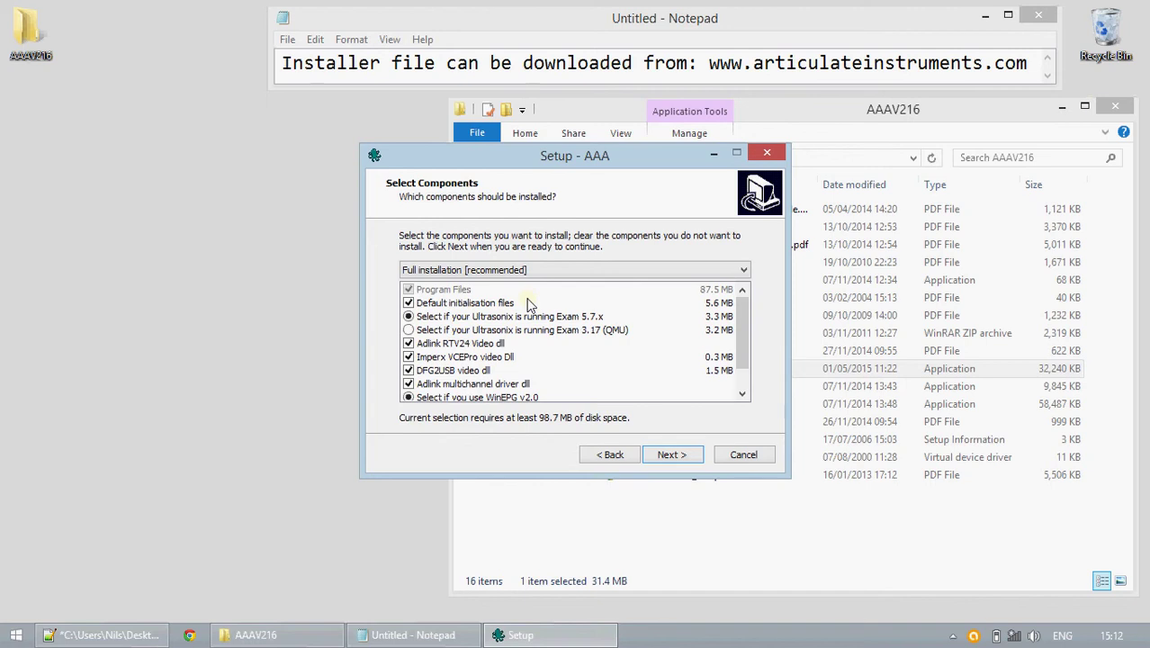
scroll(743, 333, down, 1)
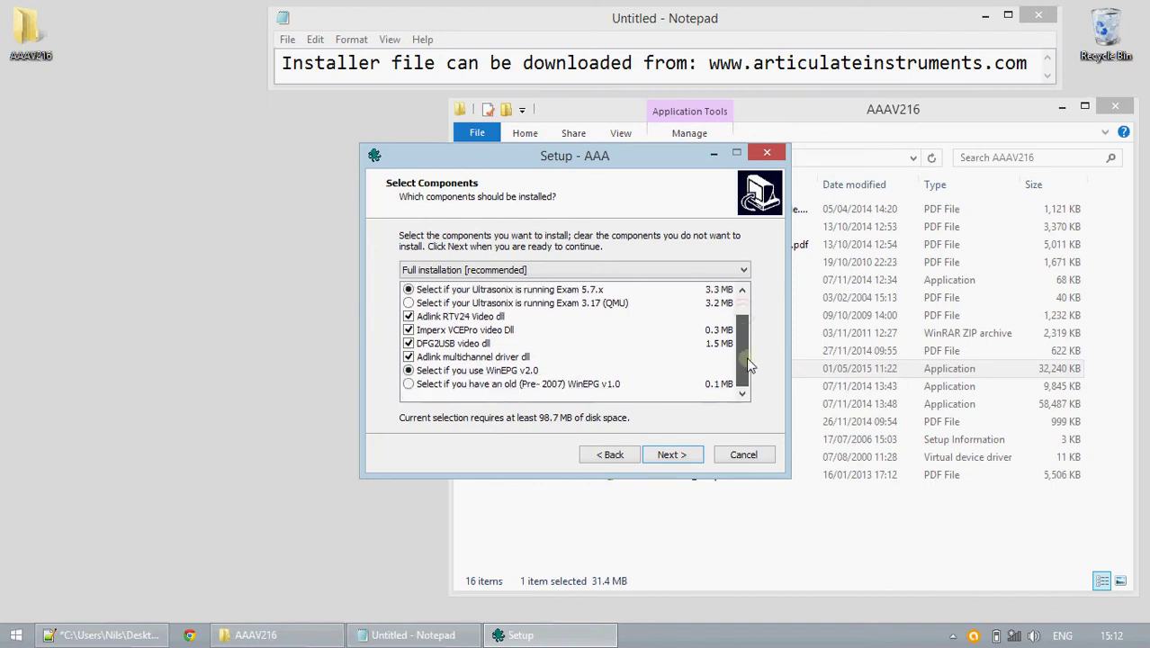
click(553, 366)
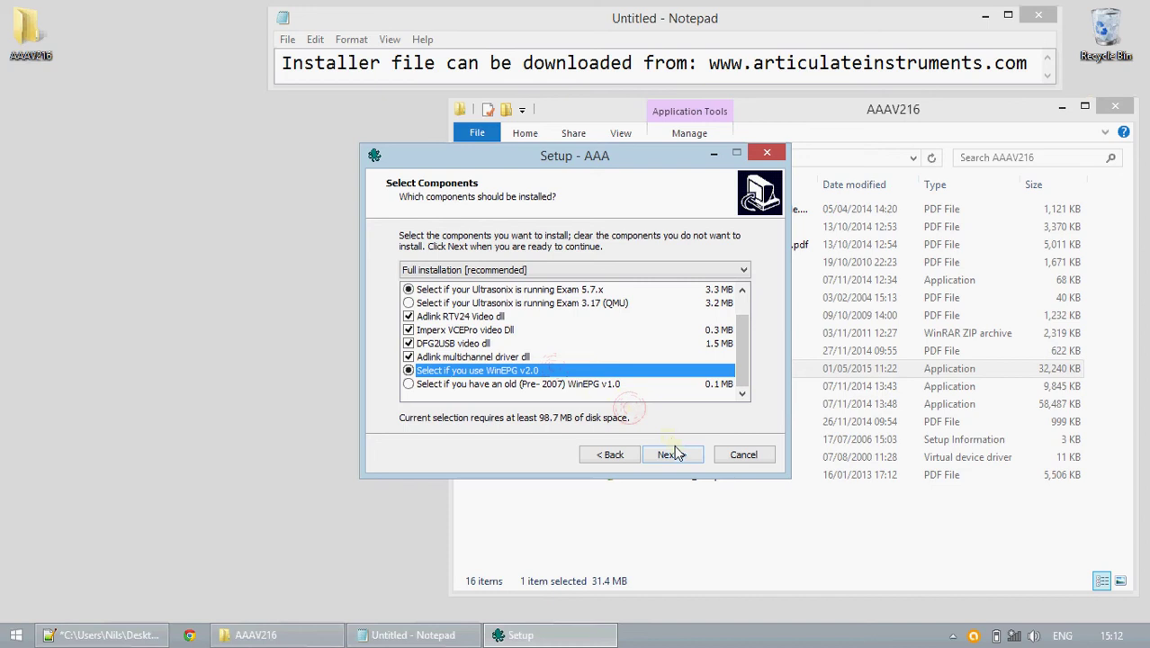
Keep the ArticAsst Start Menu folder, enable 'Create a desktop icon', and begin installing.
click(674, 455)
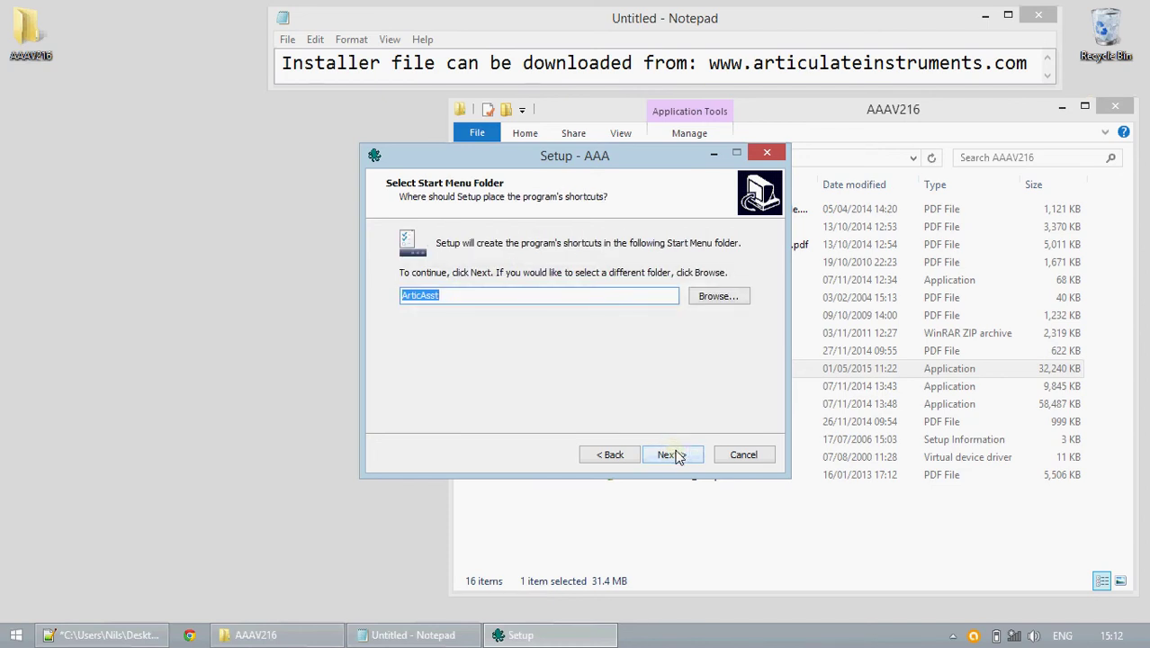
click(675, 454)
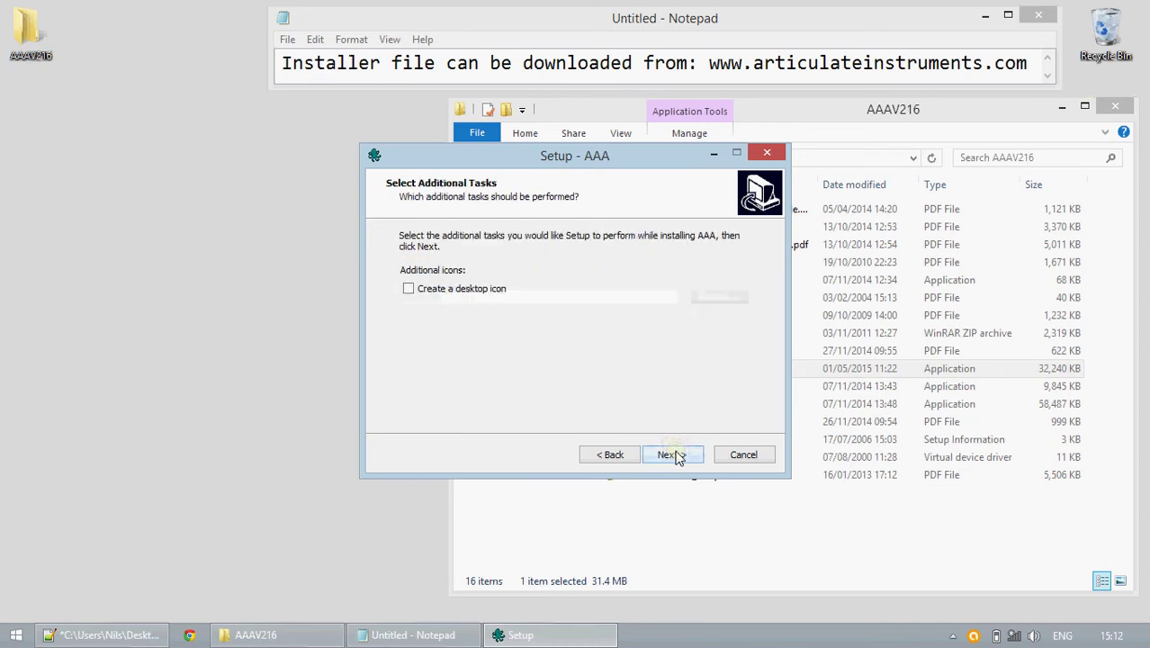
click(477, 297)
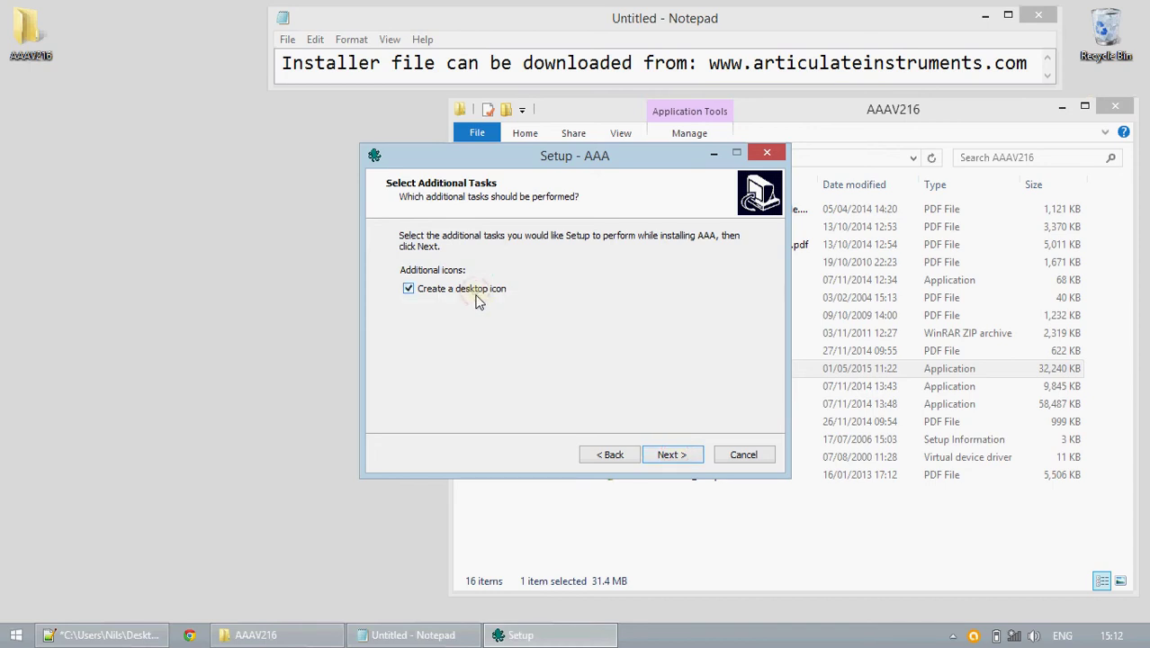
click(670, 455)
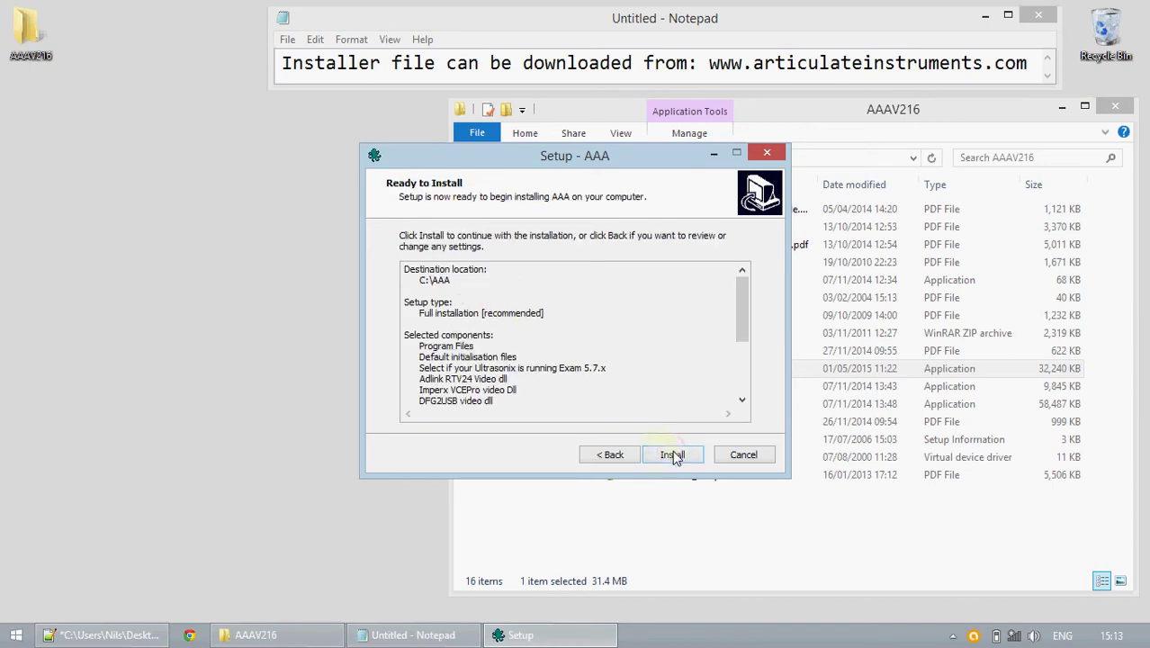
click(675, 455)
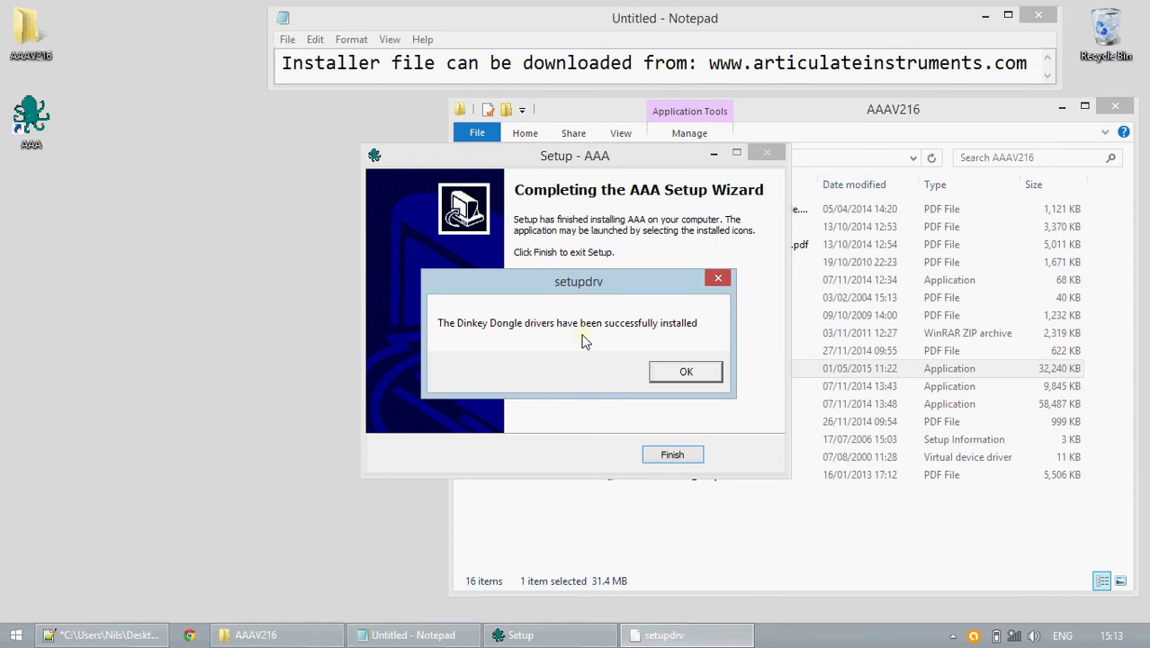
Dismiss the Dinkey Dongle drivers success message.
click(666, 371)
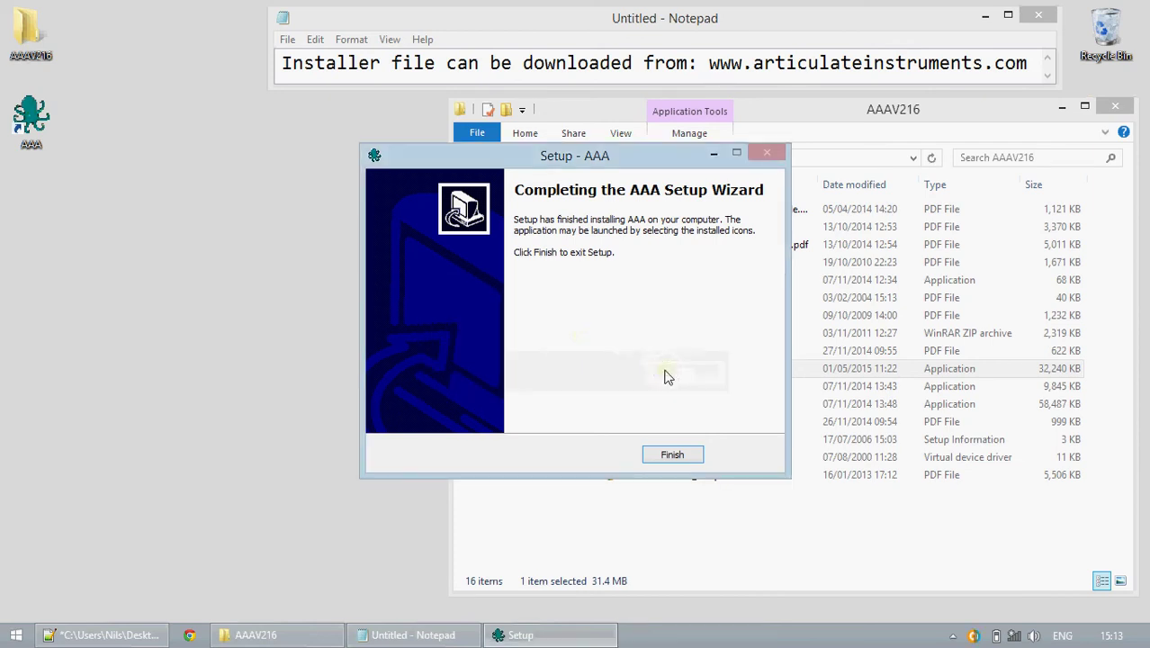
Finish setup, then open C:\AAA in File Explorer and select unins000.exe.
click(663, 454)
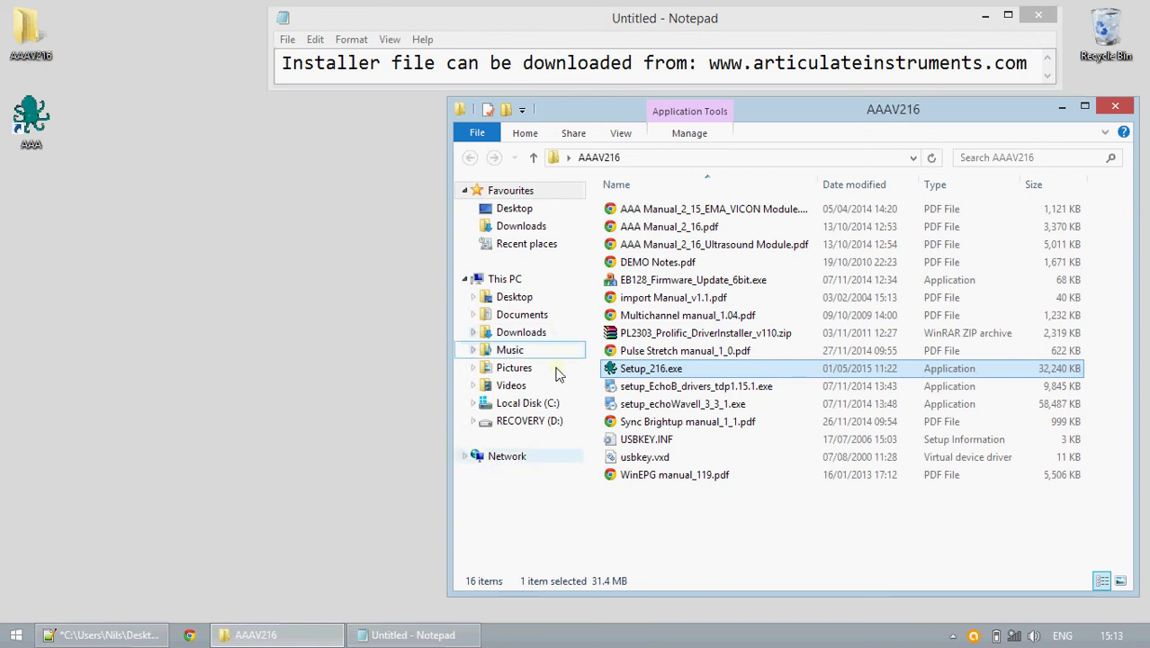
click(544, 403)
click(682, 228)
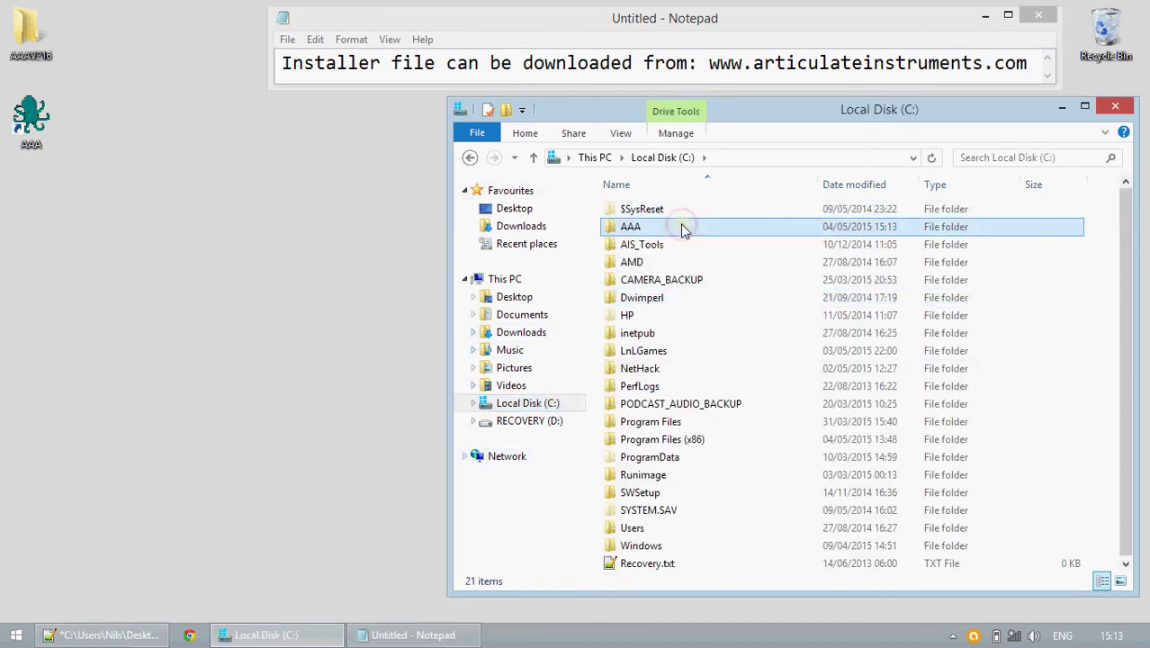
double_click(682, 228)
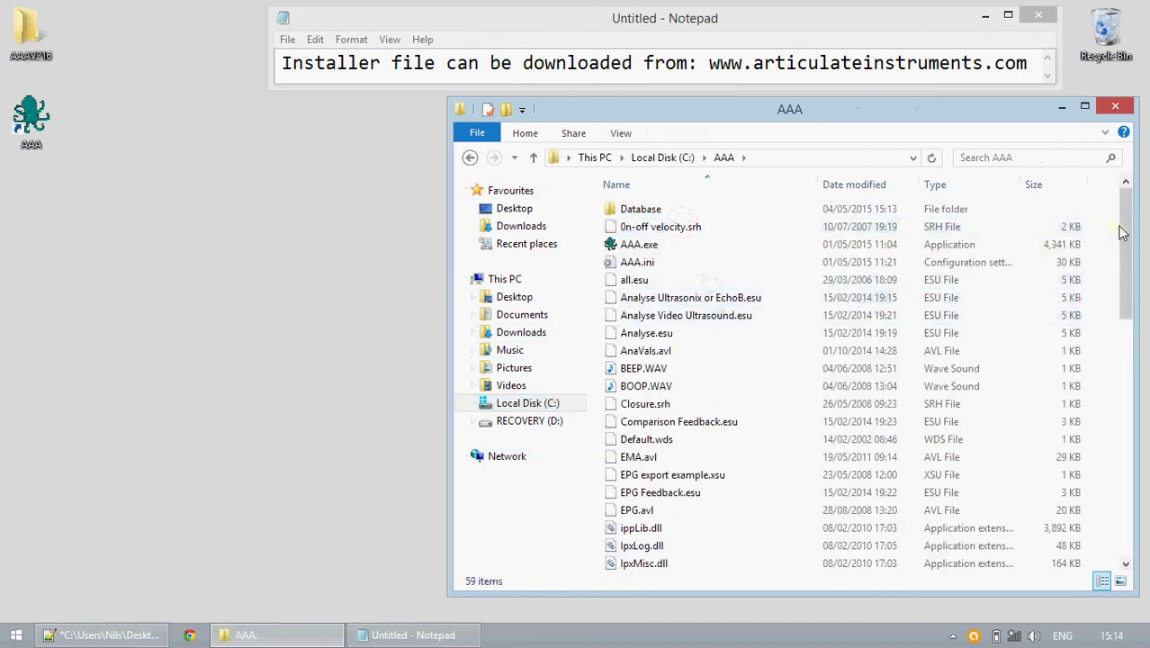
drag(1120, 233, 1125, 491)
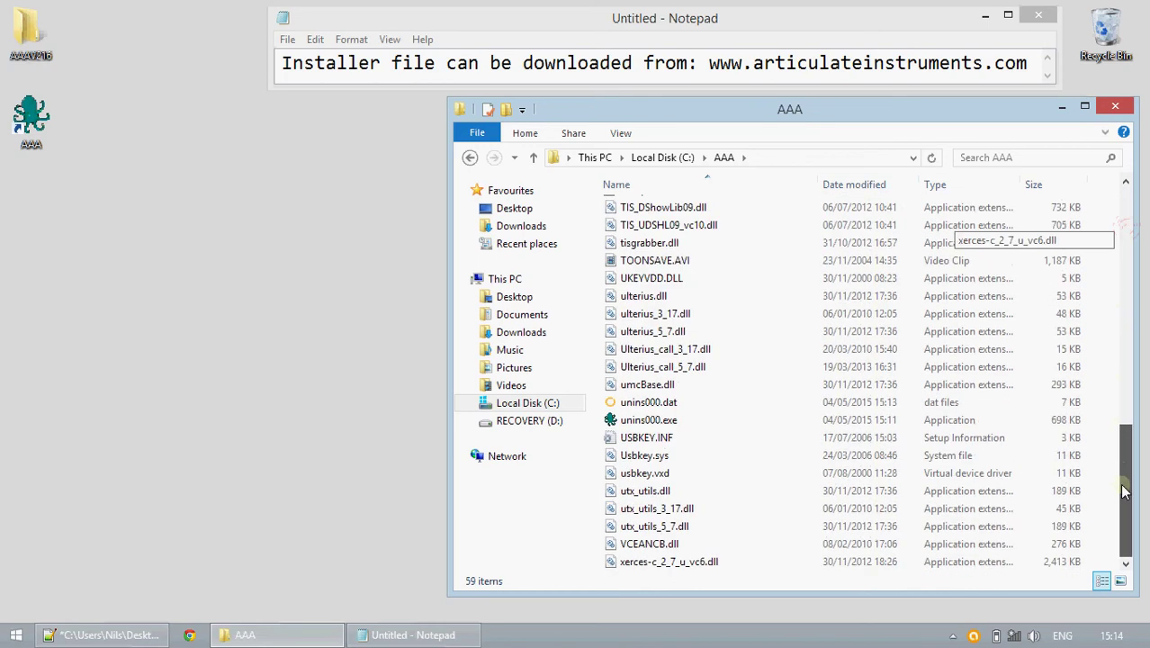
click(688, 421)
Run unins000.exe, confirm removing AAA and all its components, and acknowledge the success message.
double_click(688, 423)
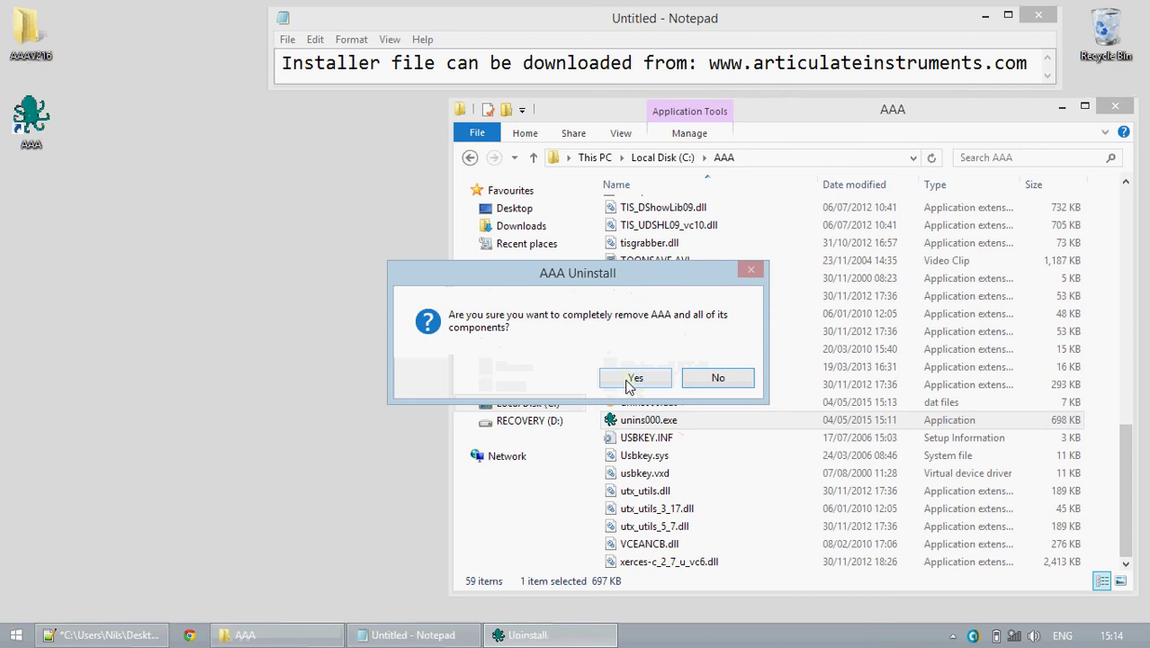
click(620, 380)
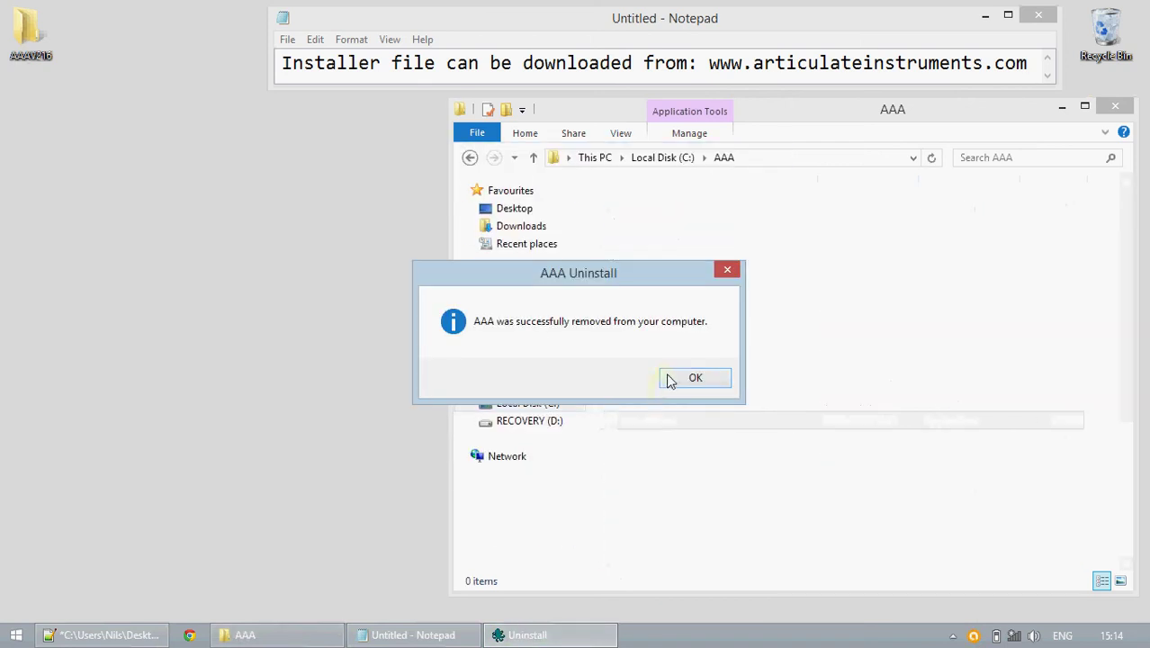
click(677, 379)
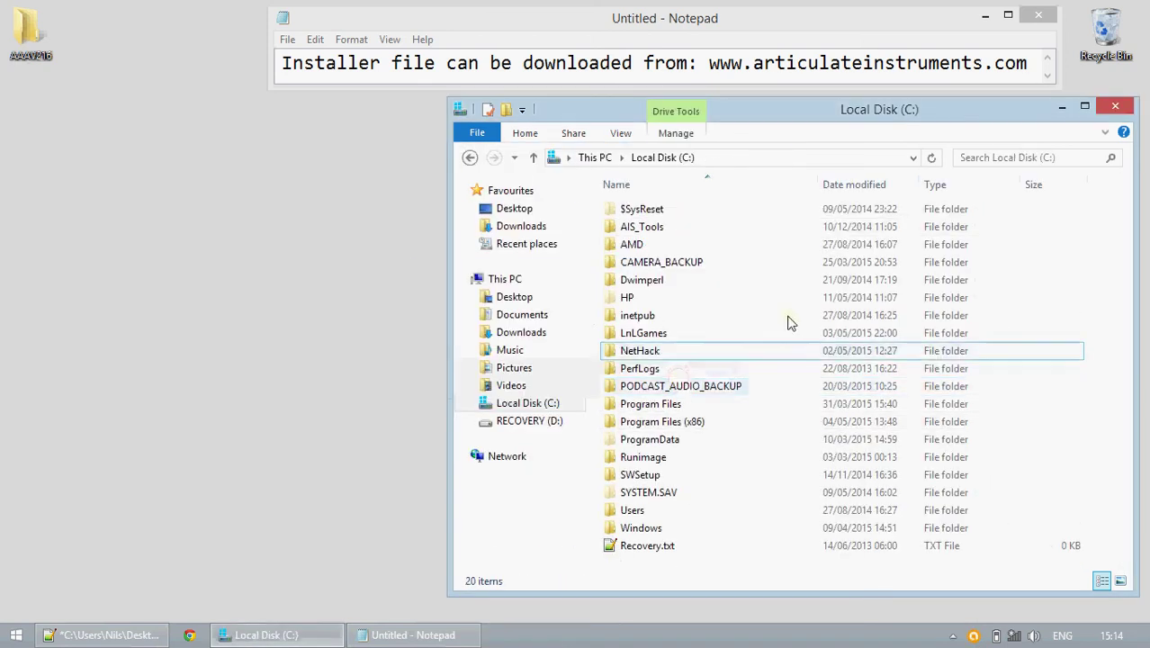